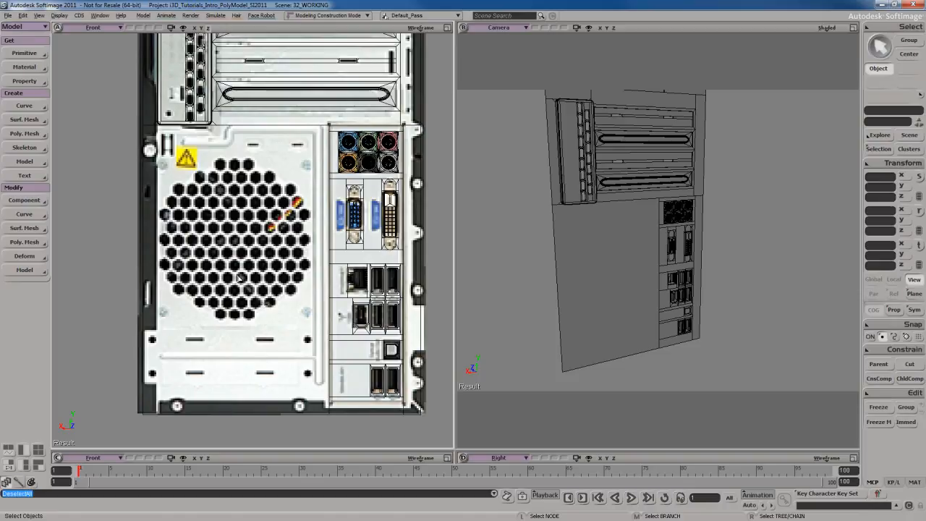
Switch to the photo viewer and examine the fan grille and slotted covers in the close-up reference photo of the PC back.
key(alt+Tab)
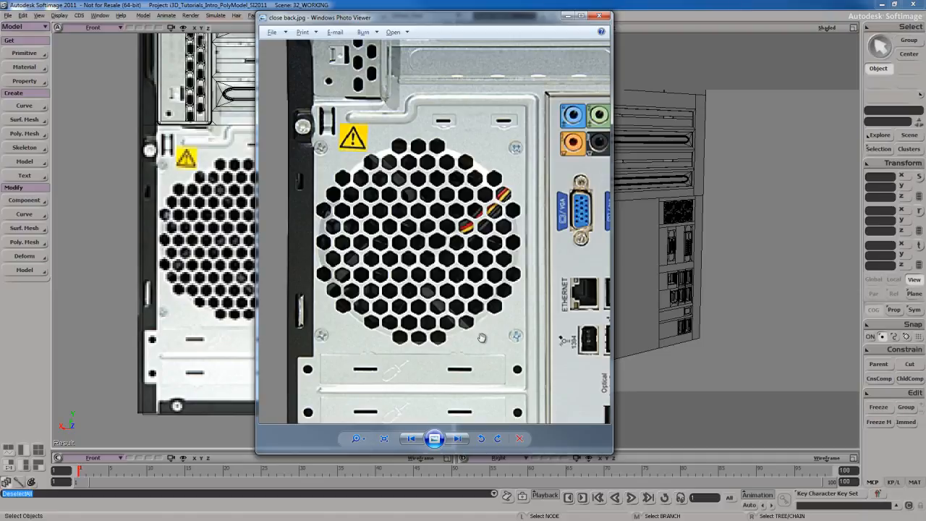
drag(474, 352, 470, 239)
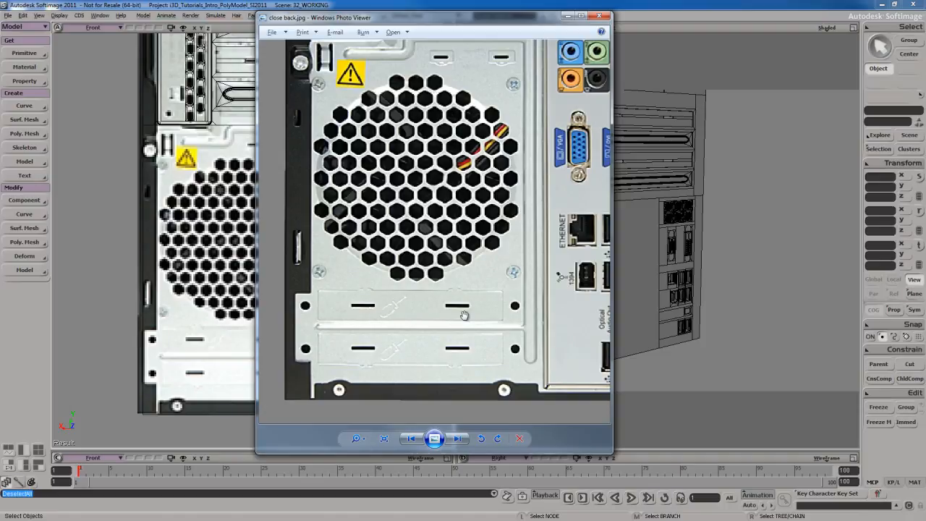
drag(483, 278, 478, 310)
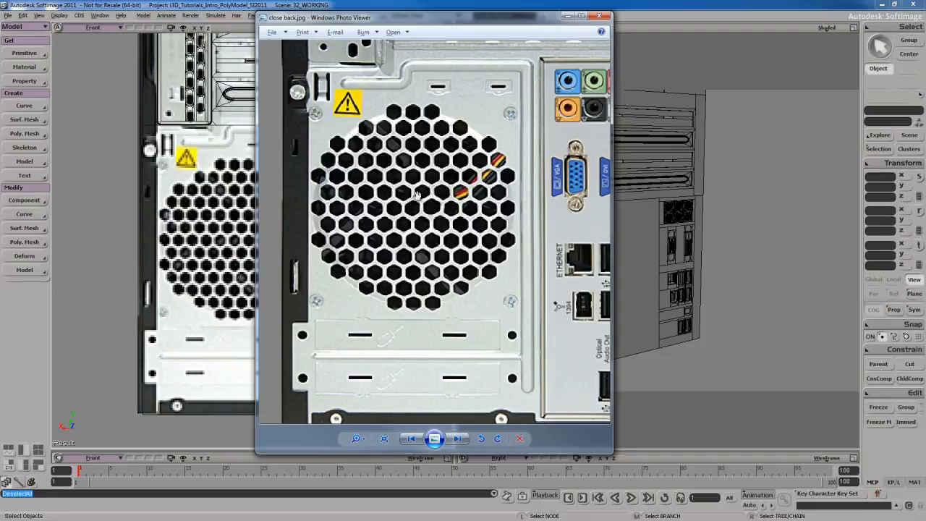
drag(528, 18, 509, 16)
click(549, 14)
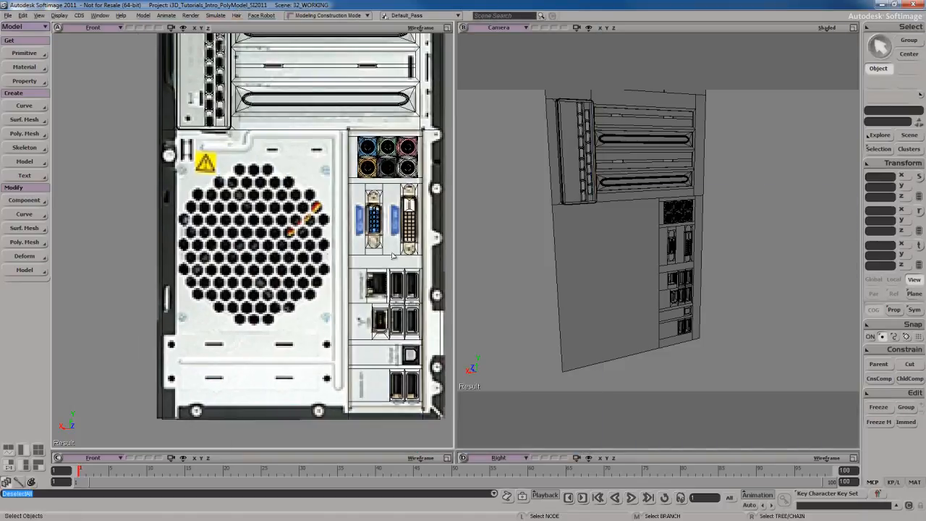
Select the large blank polygon covering the fan grille area on the back panel mesh.
click(614, 275)
key(s)
scroll(598, 287, up, 2)
drag(598, 287, 606, 287)
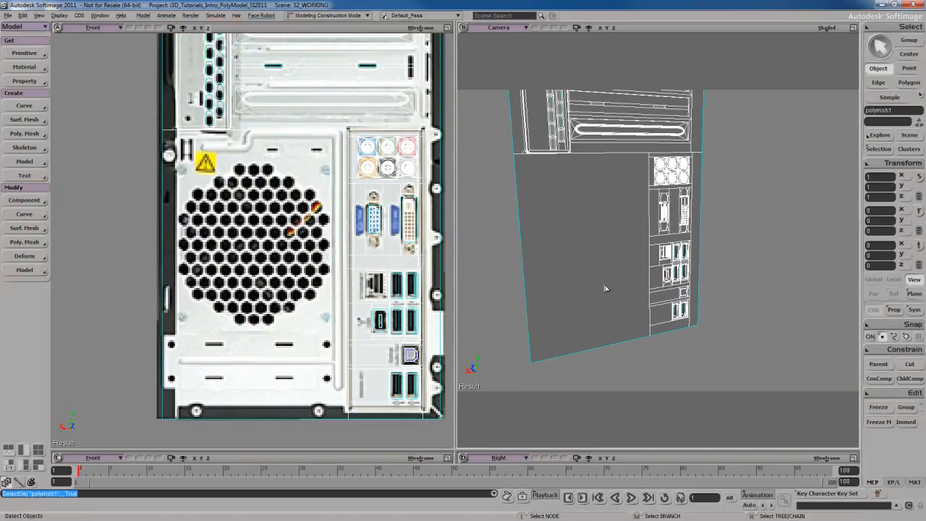
key(y)
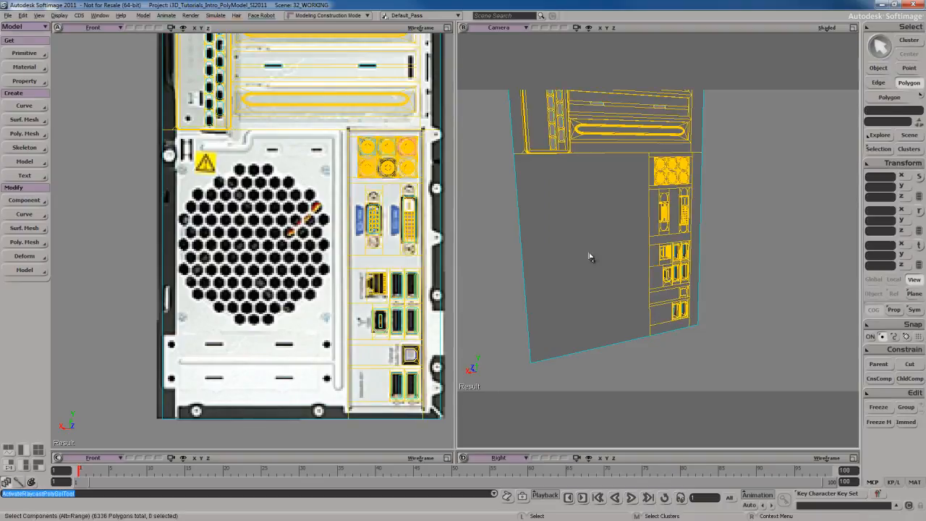
click(599, 254)
key(s)
drag(307, 351, 304, 334)
drag(303, 270, 312, 306)
key(s)
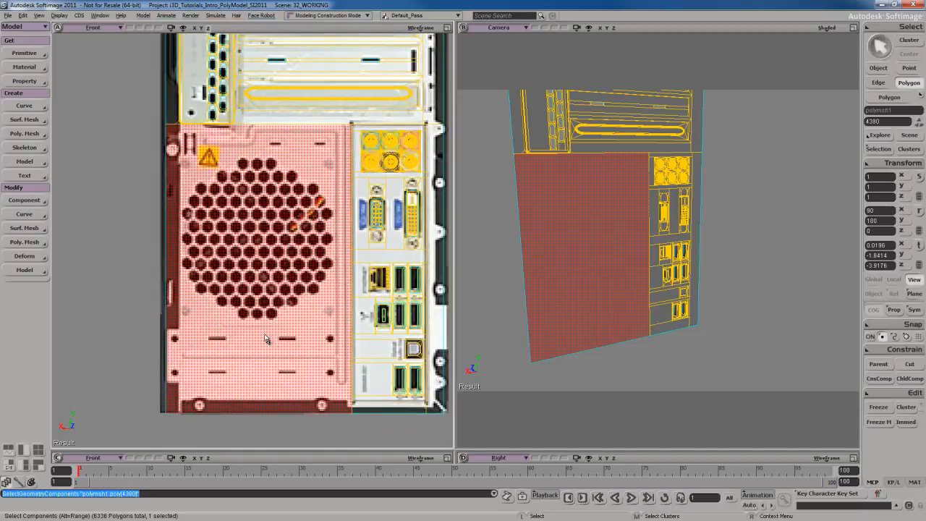
key(s)
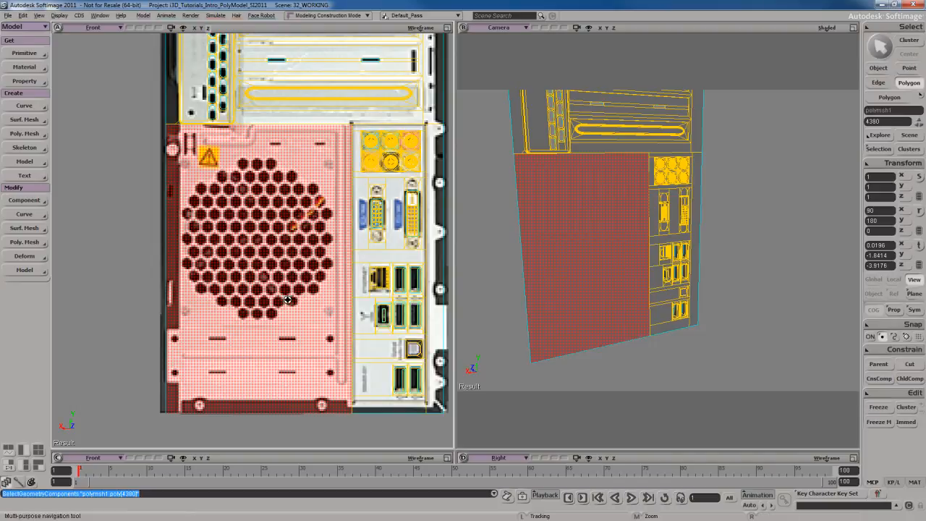
drag(291, 298, 287, 302)
Slice the fan-area polygon vertically near both side edges with the Knife tool and select only the wide middle polygon.
key(shift+k)
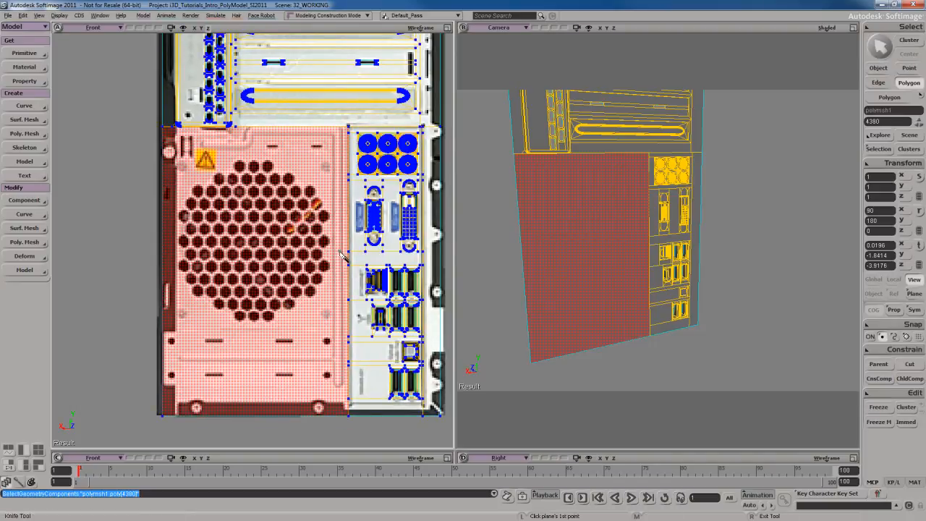
drag(338, 252, 338, 218)
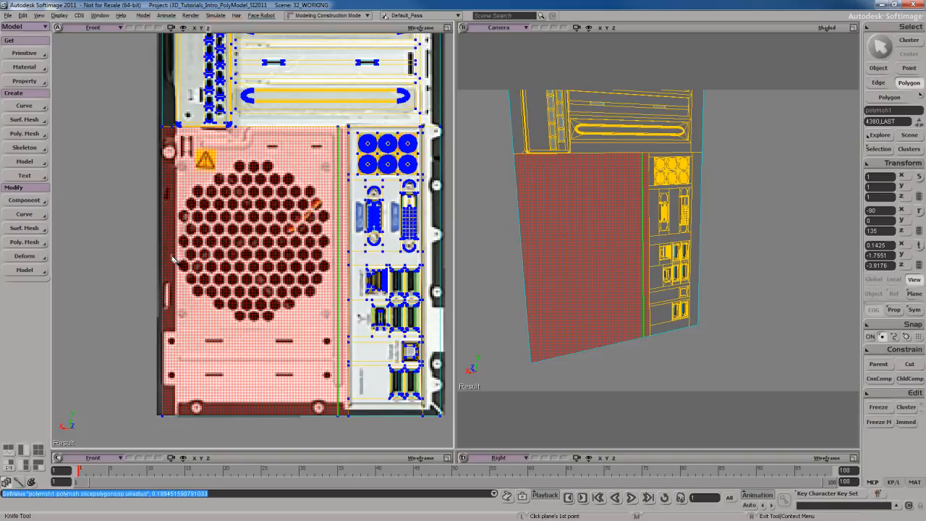
drag(172, 256, 172, 228)
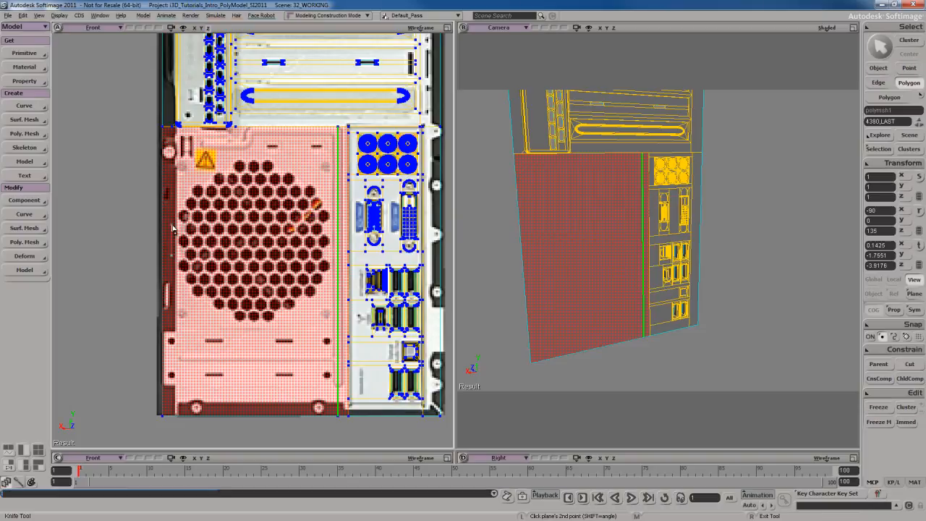
right_click(232, 334)
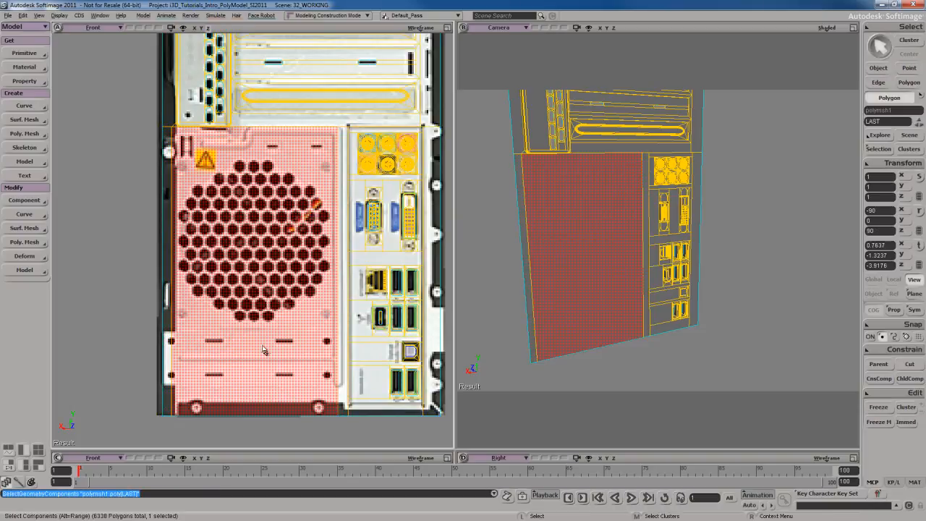
Slice the middle polygon horizontally with the Knife tool, just above and just below the two slotted covers.
key(shift+k)
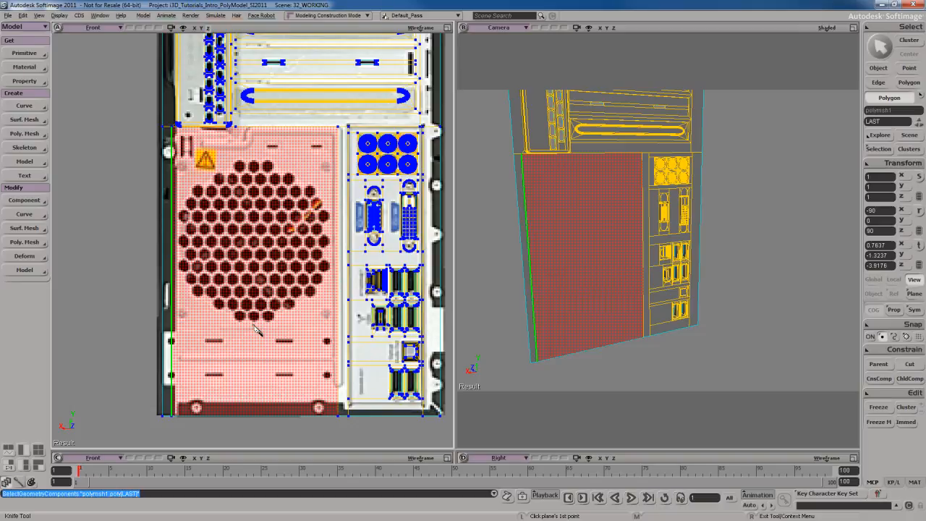
drag(254, 331, 286, 332)
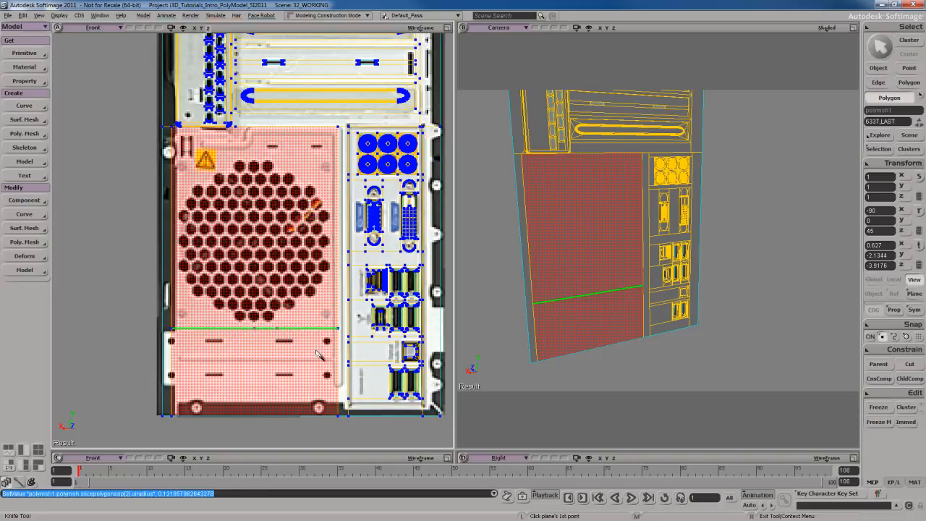
click(253, 388)
click(284, 389)
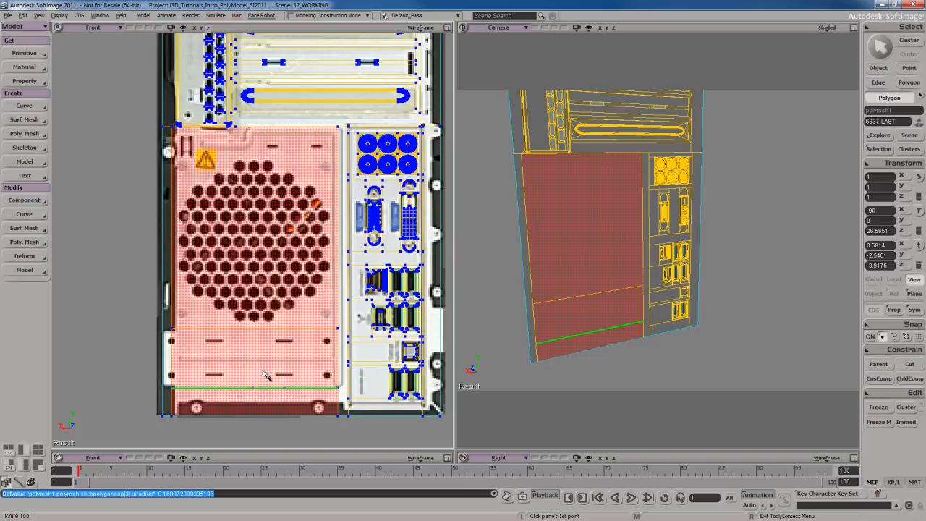
key(u)
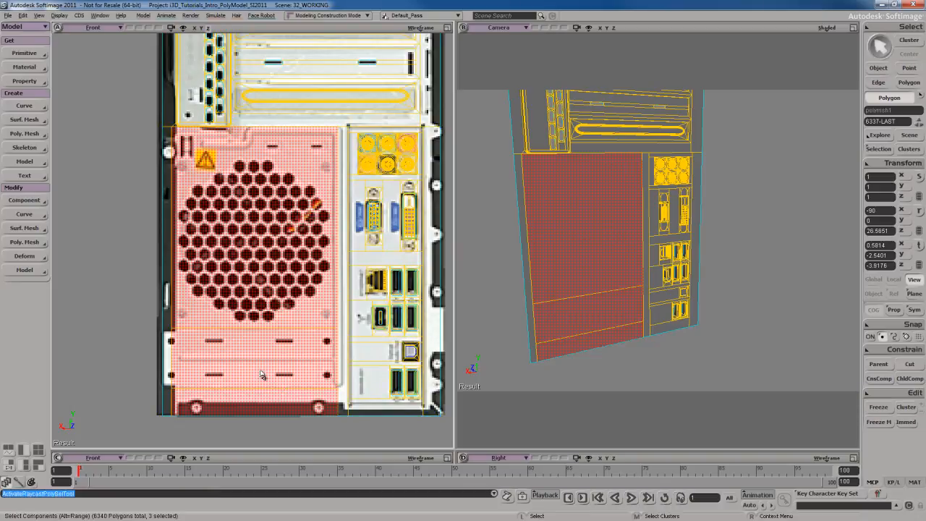
Subdivide the two side edges of the slotted-cover strip evenly, connecting them to split the strip into two halves.
key(e)
click(172, 354)
shift+click(336, 365)
key(f)
scroll(305, 362, down, 3)
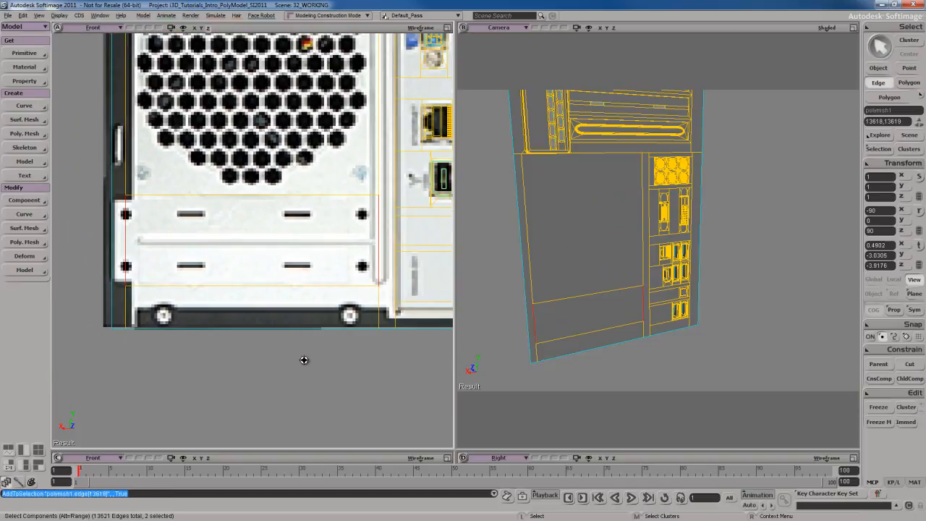
scroll(304, 365, up, 2)
right_click(303, 351)
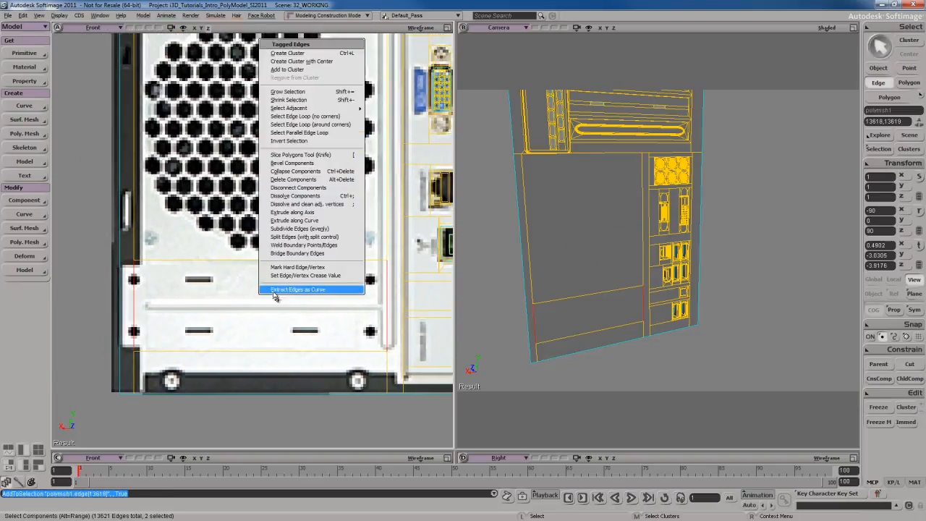
click(306, 229)
click(199, 74)
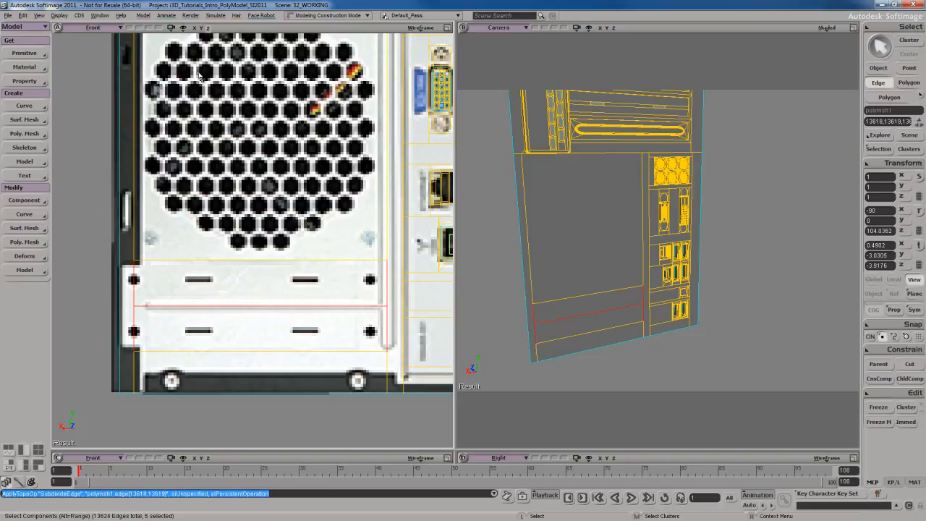
Select both slotted-cover polygons and inset them by 0.047.
key(y)
drag(264, 281, 265, 330)
right_click(256, 286)
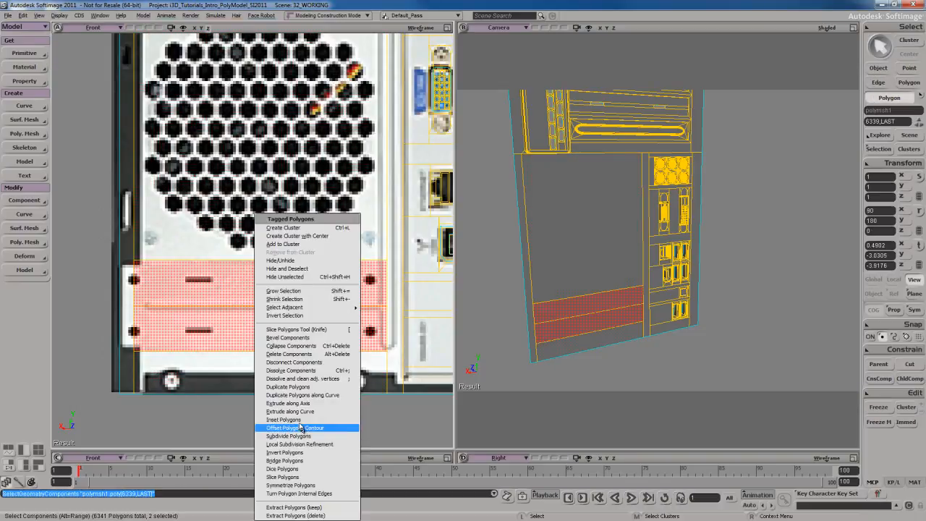
click(282, 419)
click(198, 214)
shift+drag(171, 136, 245, 146)
click(198, 70)
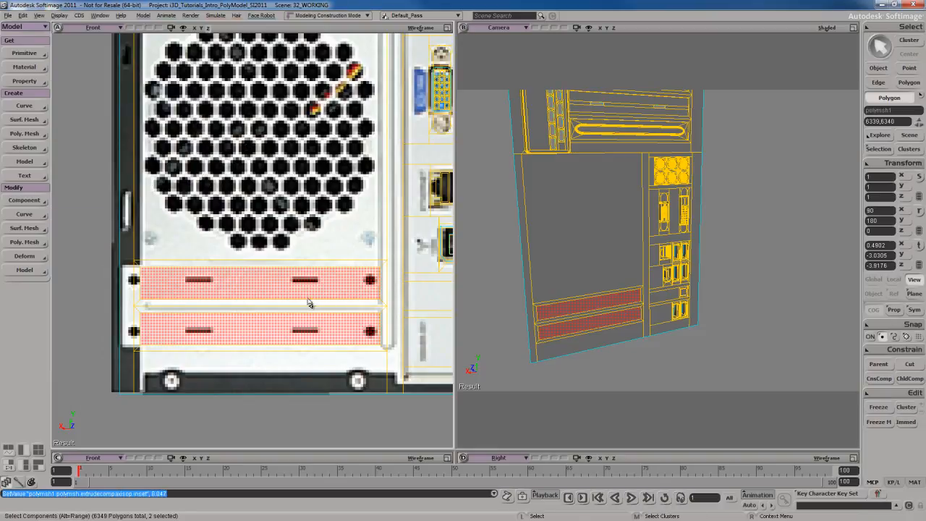
Extrude the two inset cover polygons inward by about 0.018 units along Z.
key(s)
right_drag(634, 341, 628, 316)
key(f)
key(s)
key(ctrl+d)
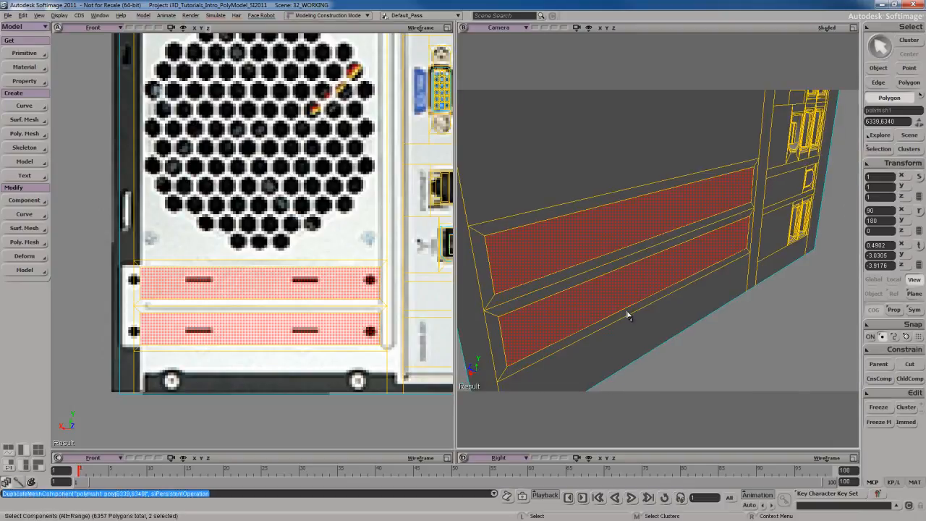
key(v)
key(s)
right_drag(622, 275, 631, 236)
drag(631, 236, 629, 235)
key(s)
right_drag(663, 311, 632, 300)
key(space)
scroll(312, 333, up, 5)
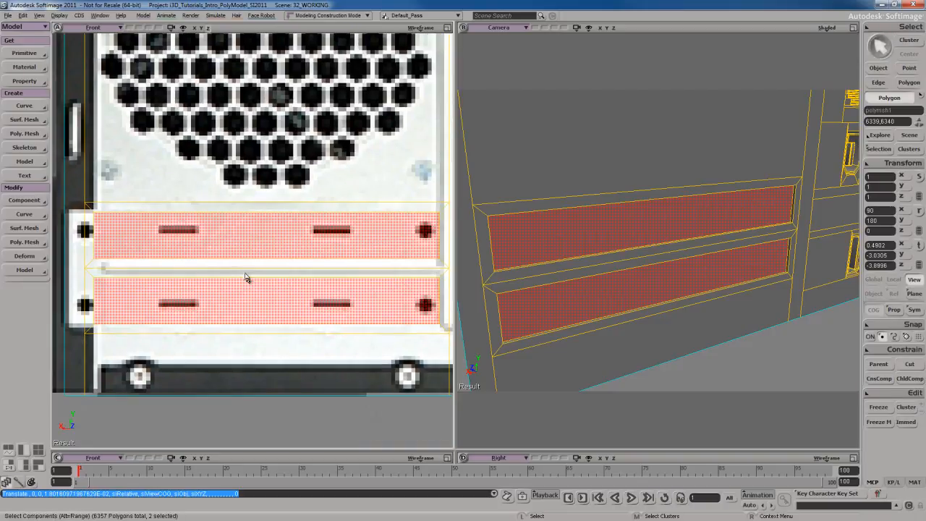
Slice both recessed covers horizontally with the Knife tool along the upper and lower edges of the reference slots.
key(shift+k)
mouse_move(180, 233)
shift+mouse_down()
mouse_move(208, 233)
mouse_move(203, 225)
shift+mouse_up()
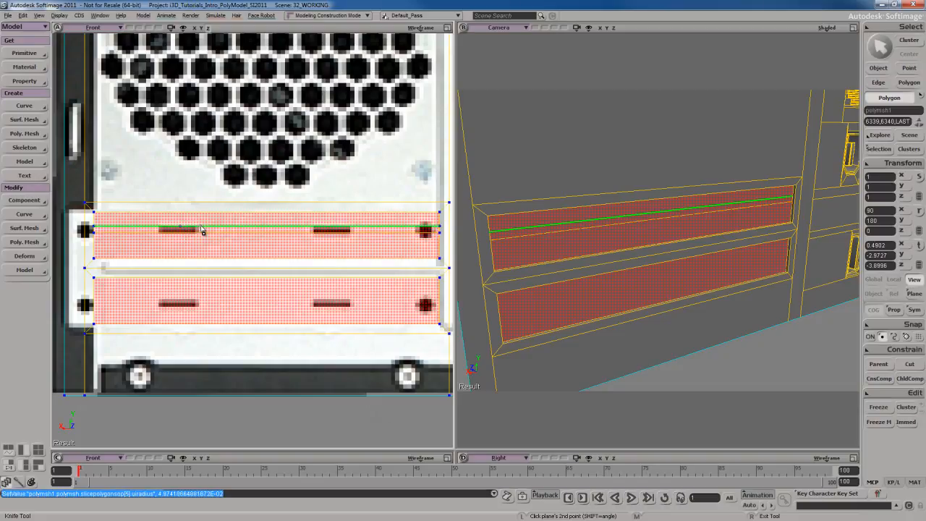
shift+drag(181, 307, 199, 300)
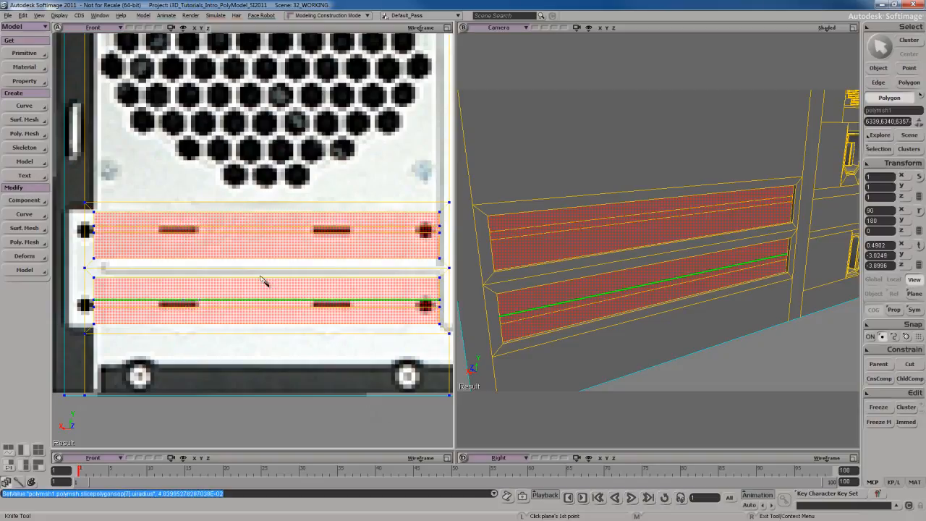
key(s)
drag(264, 251, 261, 272)
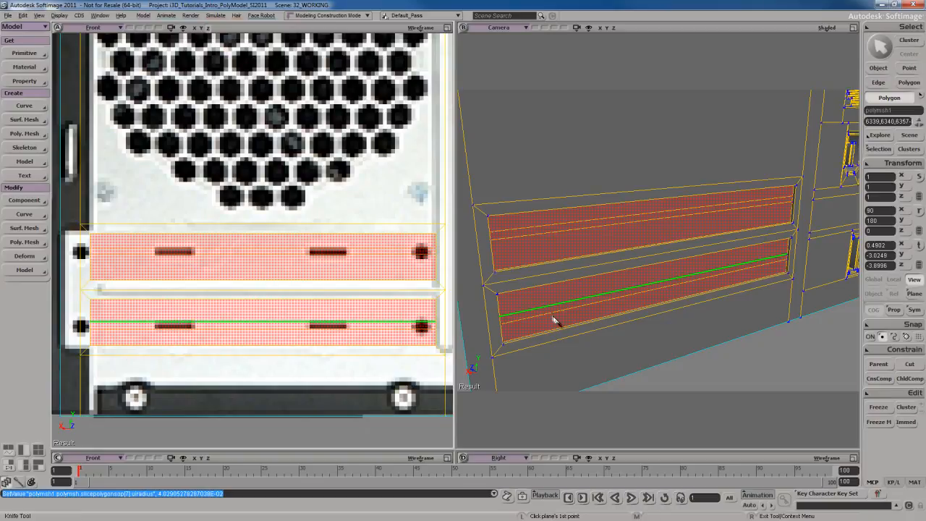
Select the thin slot strips on both covers and slice them vertically at the ends of each reference slot.
key(u)
click(251, 251)
shift+click(256, 325)
key(shift+k)
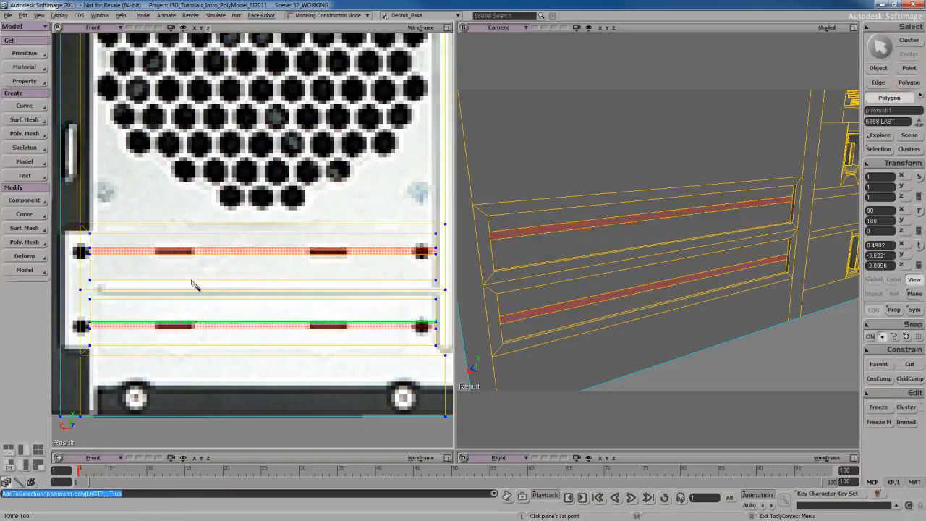
click(155, 249)
click(162, 304)
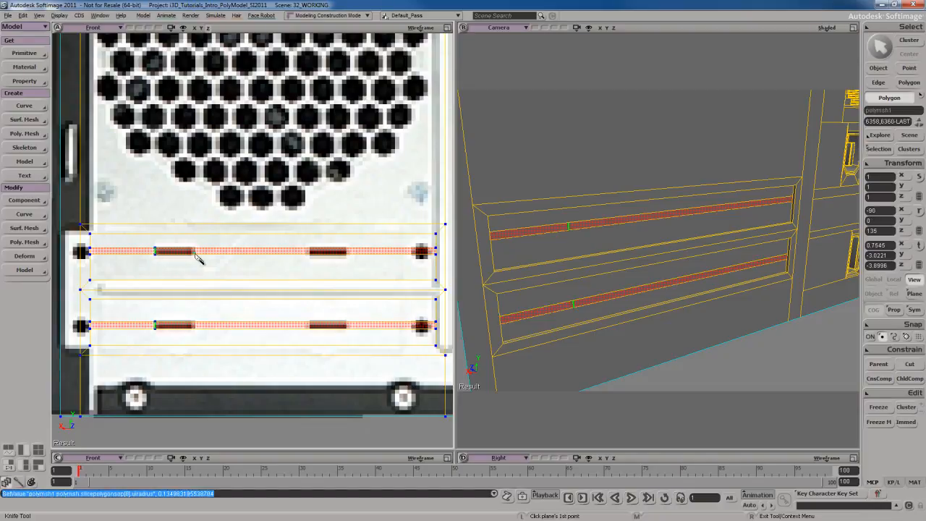
shift+click(199, 303)
click(309, 251)
click(310, 320)
click(350, 253)
click(351, 329)
key(s)
mouse_move(612, 269)
right_down()
mouse_move(596, 267)
mouse_move(599, 277)
right_up()
key(u)
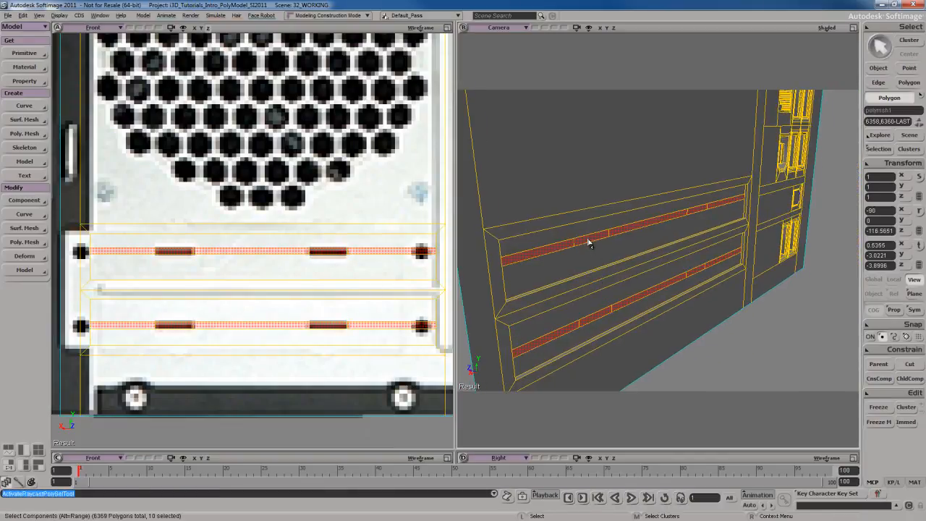
Extrude the four slot polygons inward and delete their end faces to leave open slots.
click(587, 242)
shift+click(697, 210)
shift+click(696, 272)
shift+click(605, 313)
key(ctrl+d)
key(v)
key(s)
right_drag(628, 263, 631, 278)
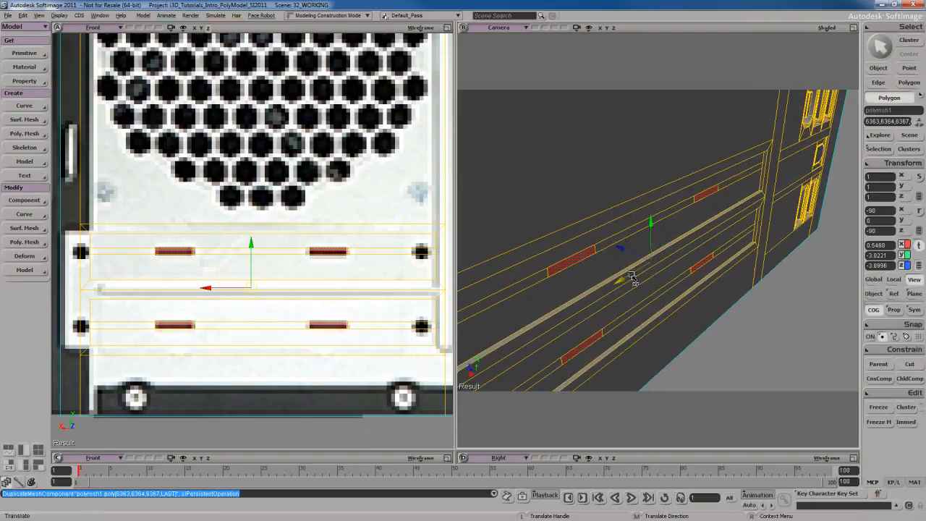
drag(620, 248, 626, 253)
key(Delete)
key(space)
key(s)
mouse_move(622, 252)
right_down()
mouse_move(633, 271)
mouse_move(634, 256)
right_up()
key(space)
Select the large fan grille polygon above the two slotted covers.
scroll(320, 269, down, 3)
scroll(320, 268, down, 3)
scroll(334, 246, up, 2)
scroll(335, 246, up, 2)
key(s)
right_drag(582, 285, 612, 288)
drag(284, 181, 278, 209)
key(s)
mouse_move(655, 218)
mouse_down()
mouse_move(645, 268)
mouse_move(643, 218)
mouse_up()
scroll(643, 269, down, 3)
key(s)
click(647, 240)
key(s)
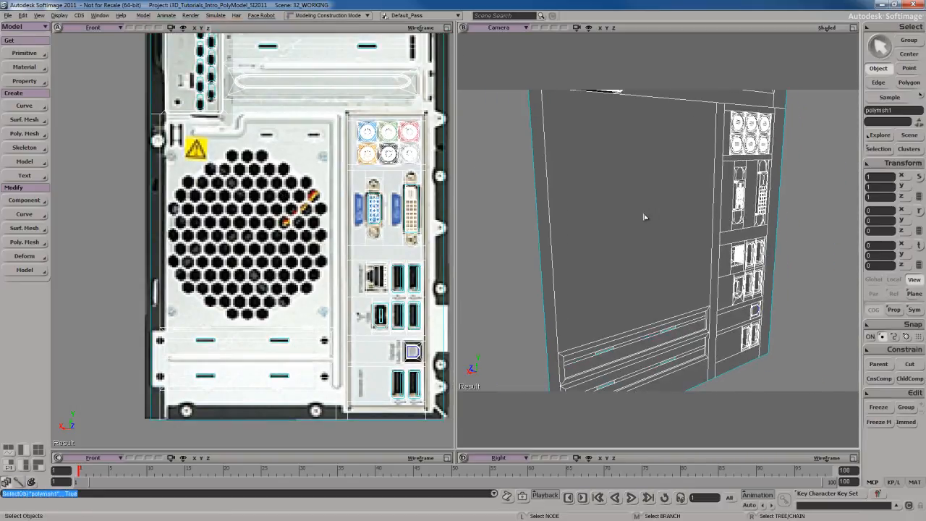
key(u)
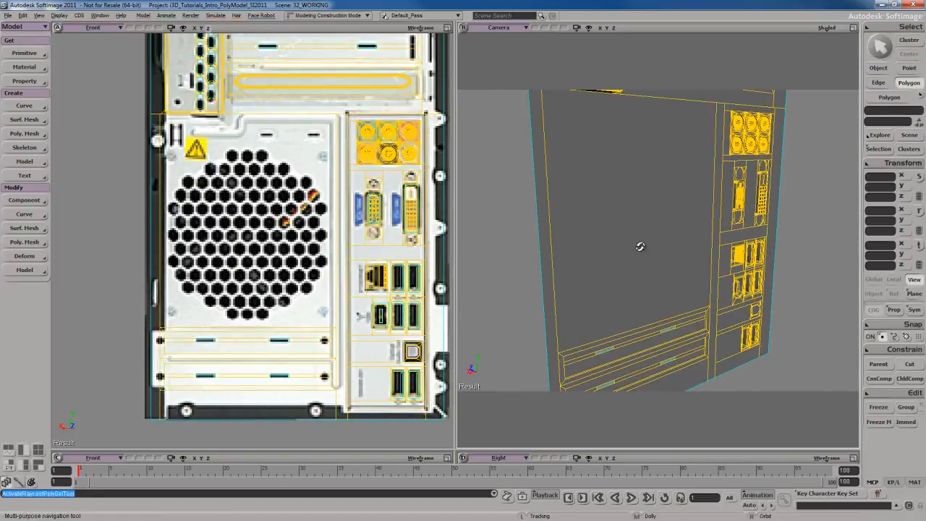
scroll(629, 239, up, 2)
click(621, 233)
key(s)
drag(240, 168, 239, 194)
scroll(238, 212, up, 2)
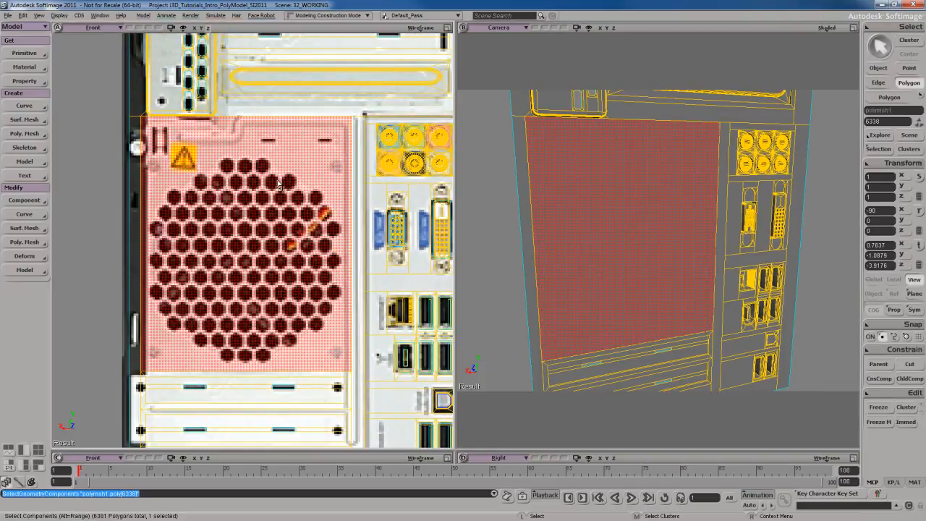
Slice the fan grille polygon horizontally just above the holes and select only the lower part containing the grille.
key(shift+k)
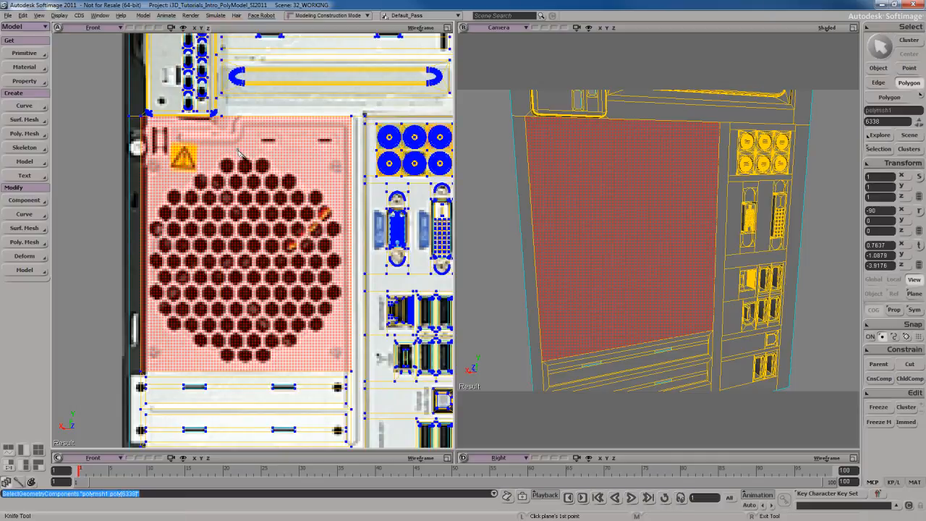
click(237, 149)
shift+click(277, 153)
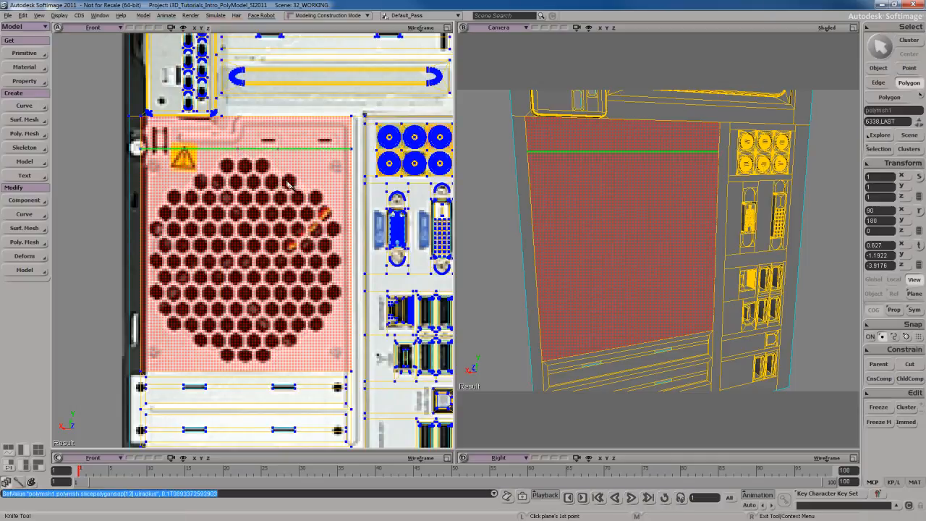
key(u)
click(274, 258)
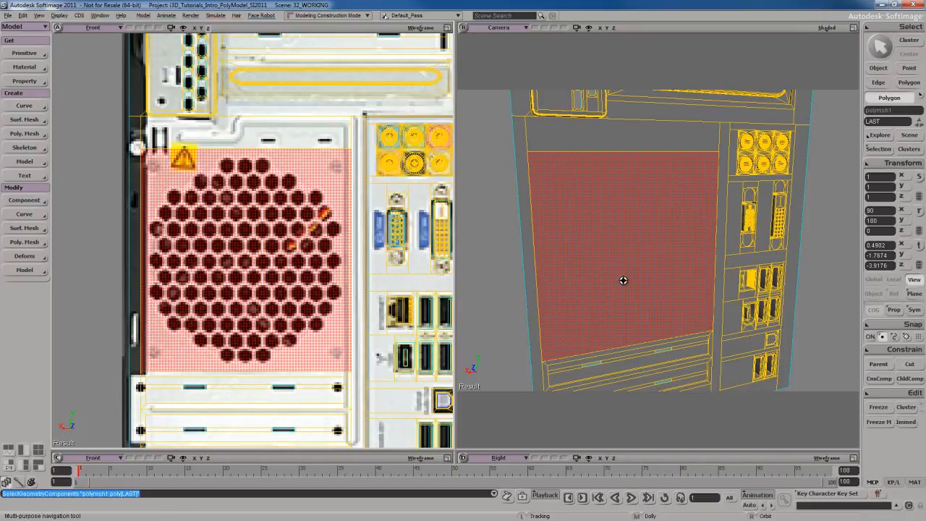
Inset the selected fan grille polygon by 0.04 to leave a narrow border around the hole area.
key(s)
right_drag(627, 283, 609, 267)
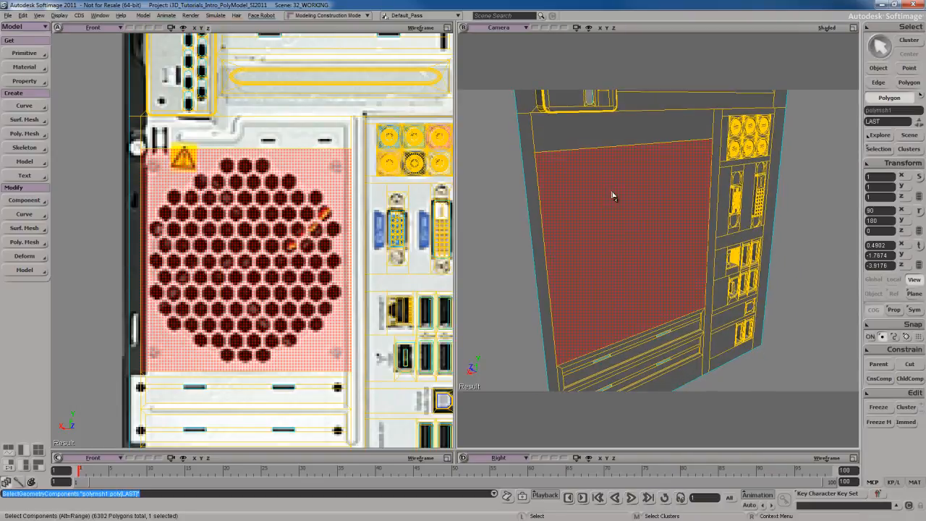
right_click(610, 188)
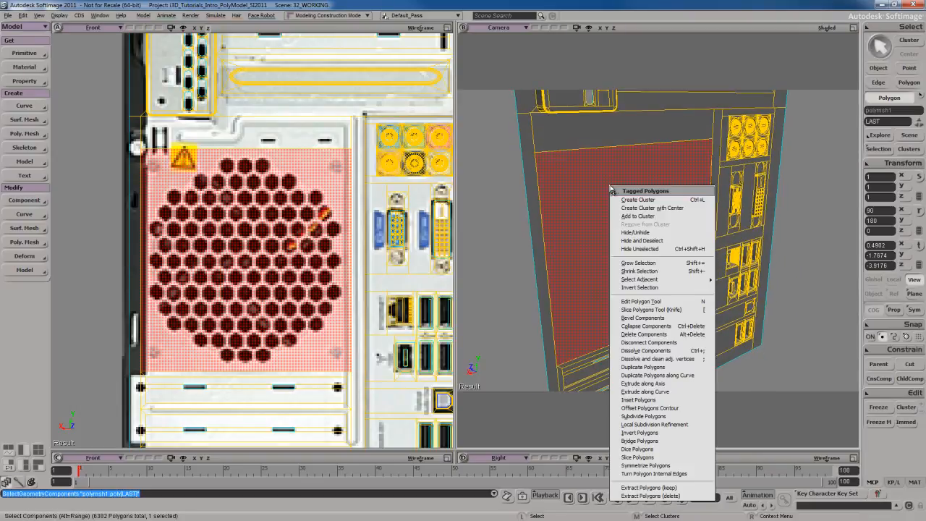
click(639, 400)
shift+drag(168, 136, 195, 143)
click(198, 70)
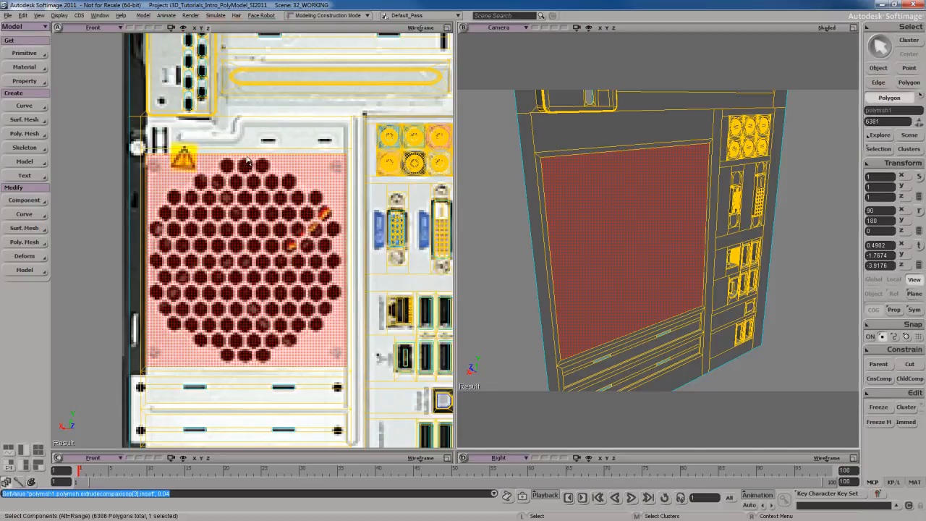
Examine the reference hole pattern against the inset grille polygon up close in the front view and check the panel in the camera view.
drag(255, 172, 278, 194)
middle_drag(278, 193, 274, 211)
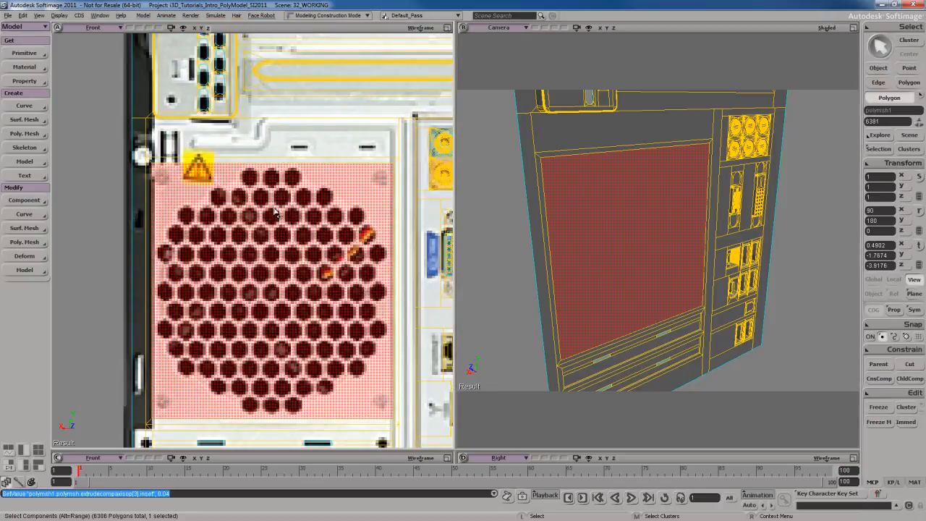
key(F12)
scroll(506, 241, down, 3)
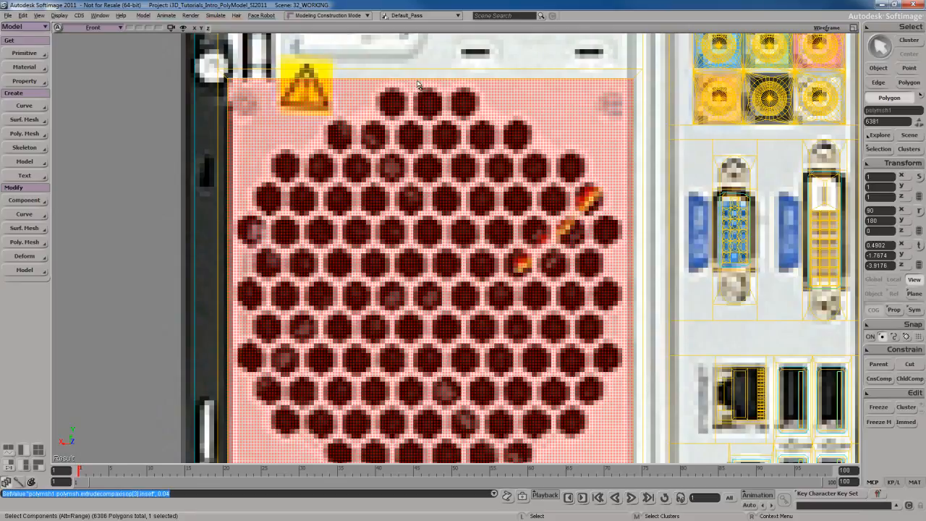
key(s)
drag(523, 238, 513, 180)
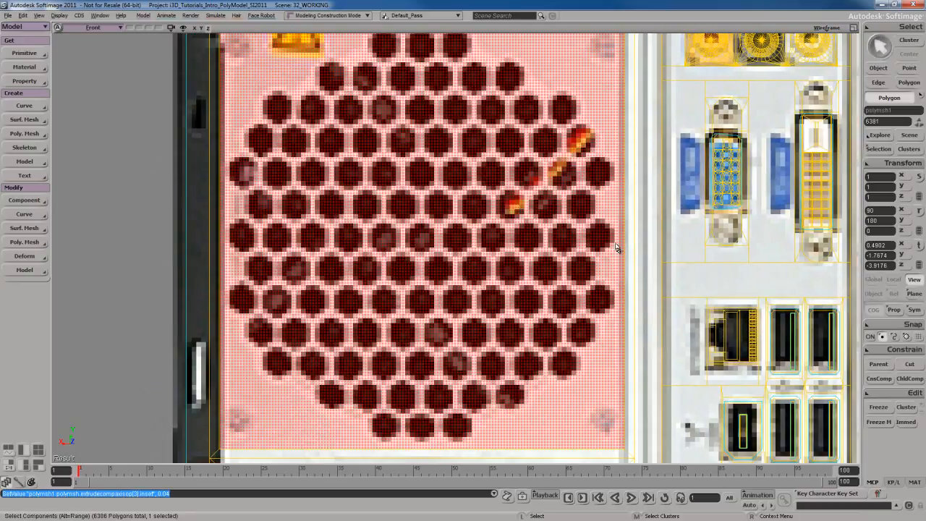
key(s)
drag(318, 244, 323, 159)
key(s)
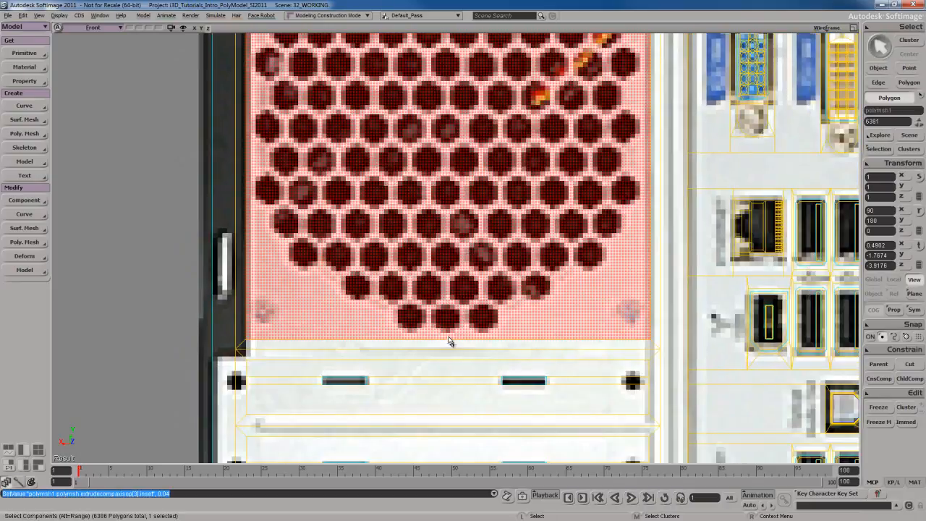
key(s)
drag(461, 161, 482, 316)
scroll(481, 315, down, 3)
key(s)
drag(509, 288, 469, 283)
key(s)
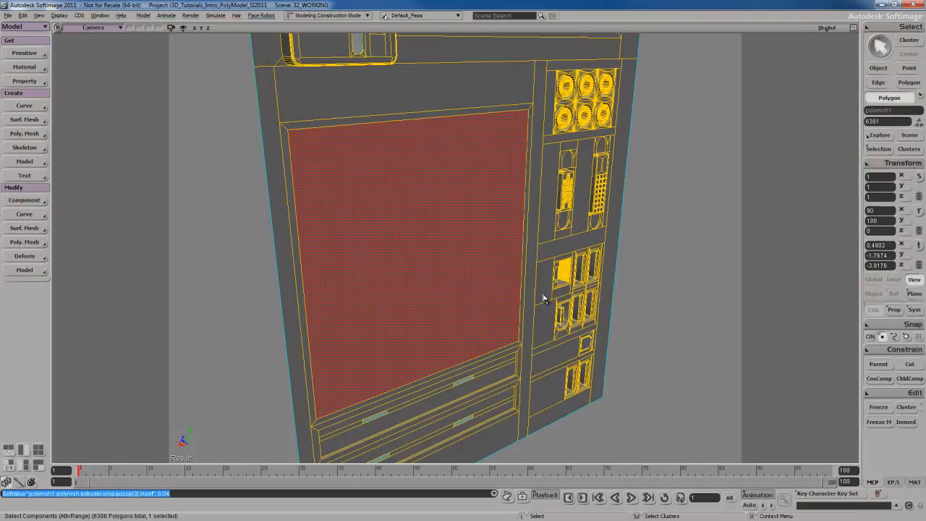
key(s)
mouse_move(544, 296)
right_down()
mouse_move(539, 304)
mouse_move(533, 290)
right_up()
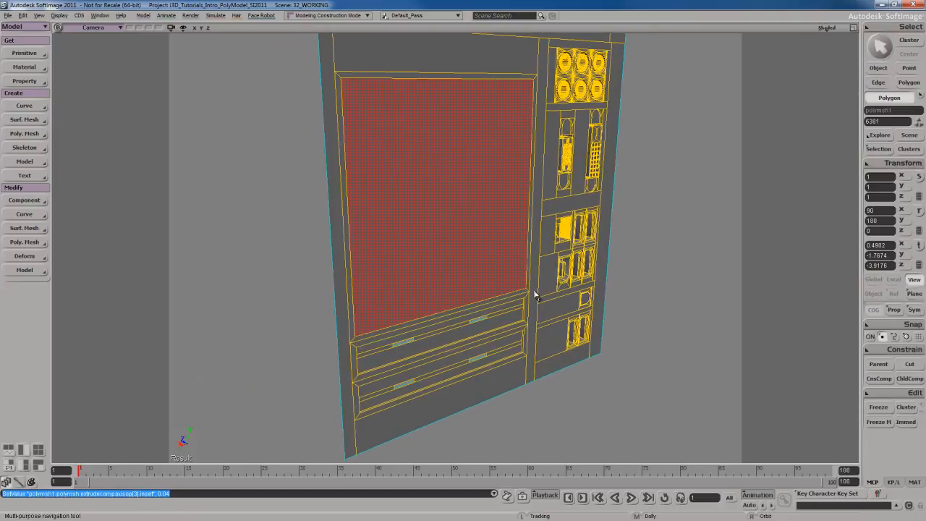
key(s)
drag(533, 290, 541, 309)
key(F12)
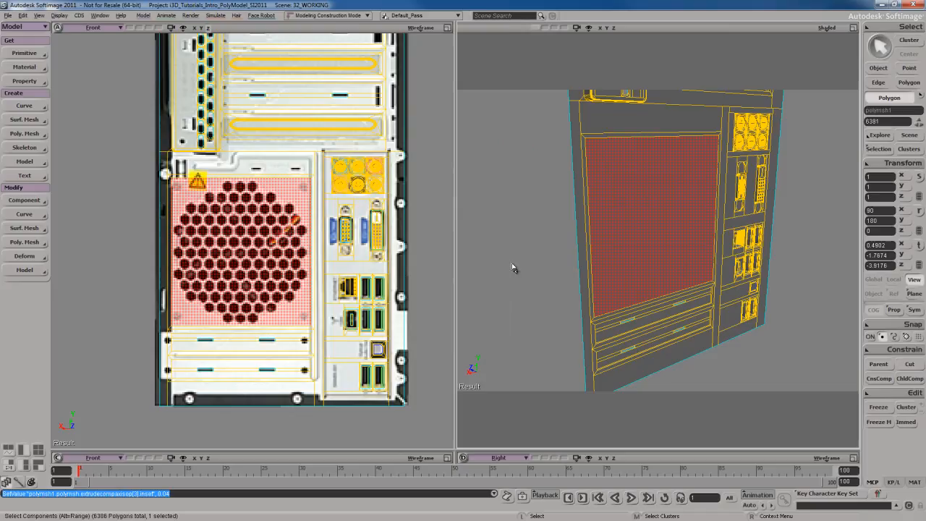
Frame the fan grille in the front view and clear the polygon selection.
key(s)
drag(325, 289, 328, 304)
middle_drag(327, 304, 323, 295)
drag(323, 295, 324, 281)
key(s)
middle_drag(313, 269, 325, 265)
drag(325, 265, 326, 258)
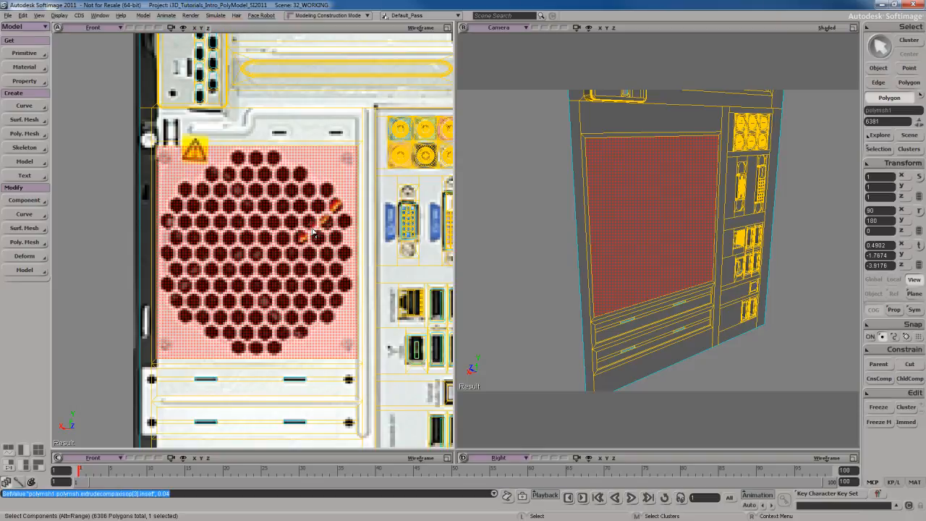
click(574, 253)
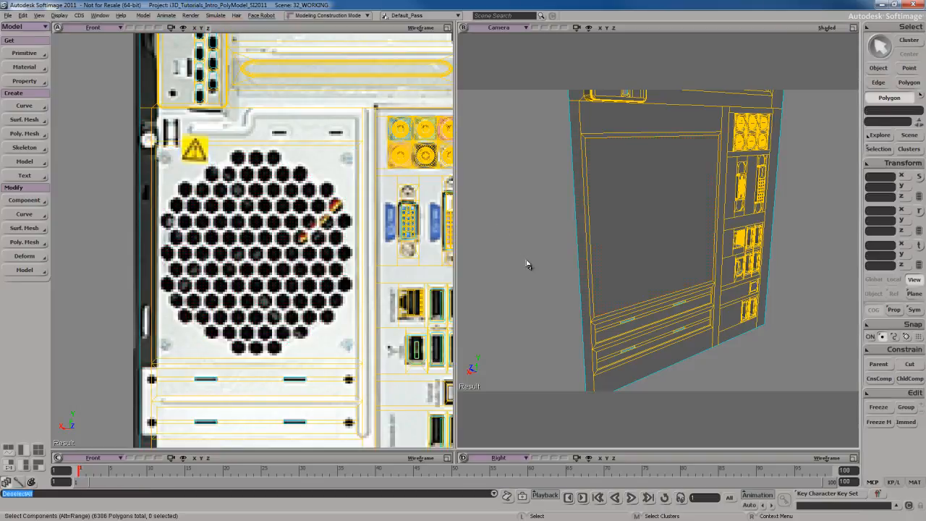